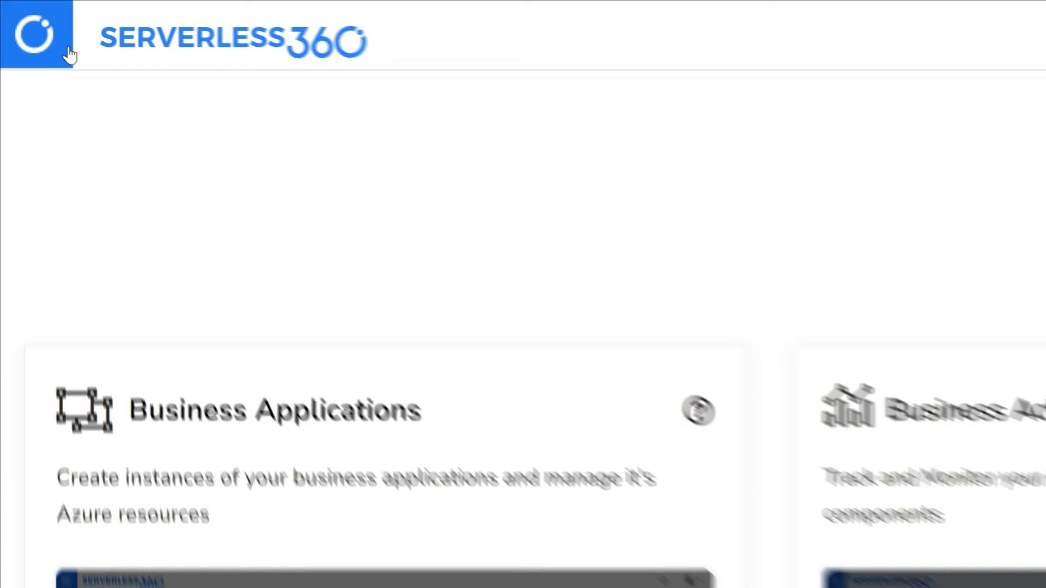
Expand the Serverless360 product menu to show Azure Documenter among the modules
{"action": "left_click", "coordinate": [27, 22]}
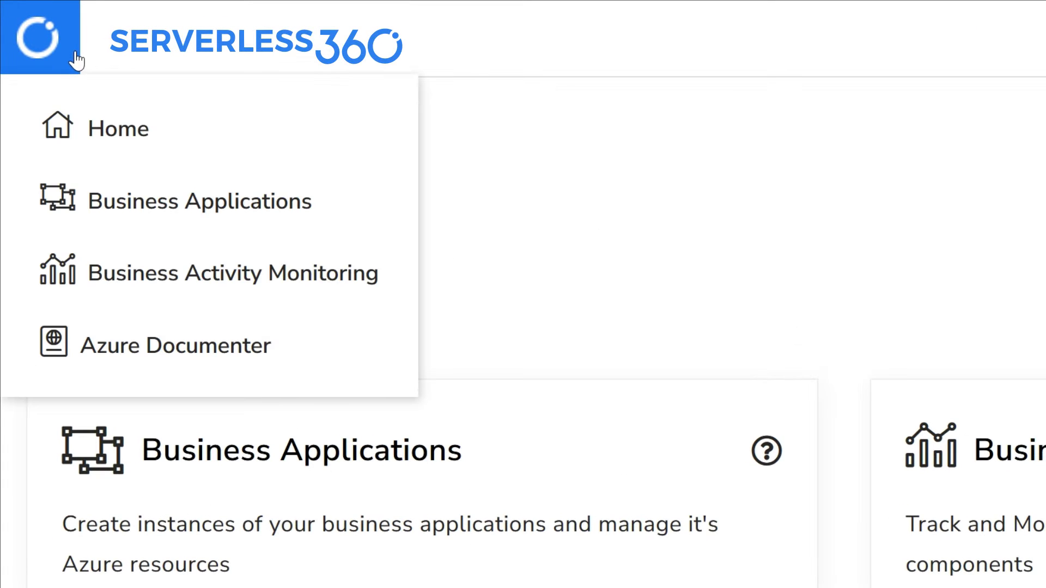
Browse the generated PDF's App Services section, then review storage accounts and Document360 projects
{"action": "left_click", "coordinate": [203, 357]}
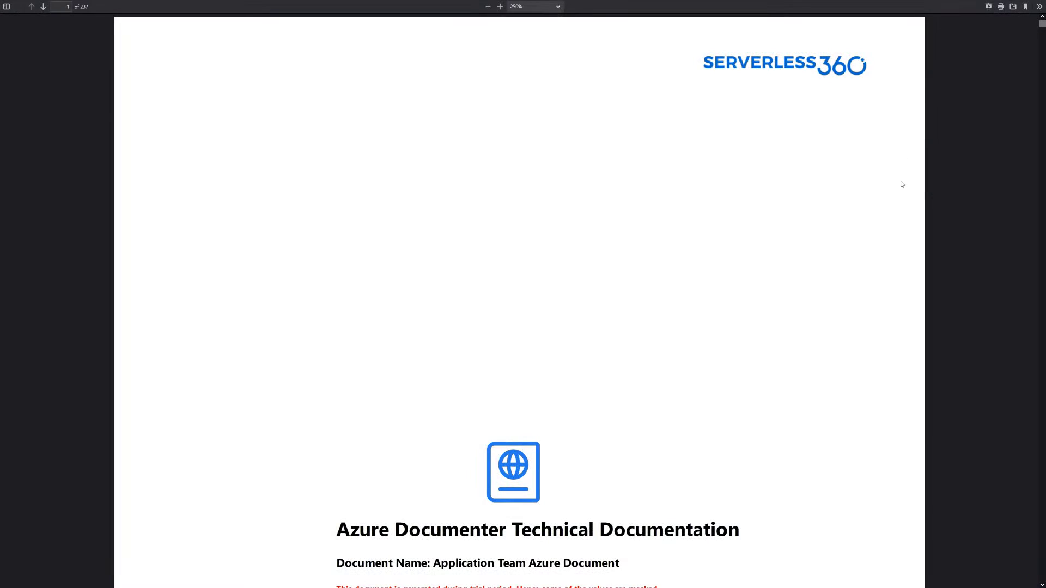
{"action": "middle_click", "coordinate": [898, 196]}
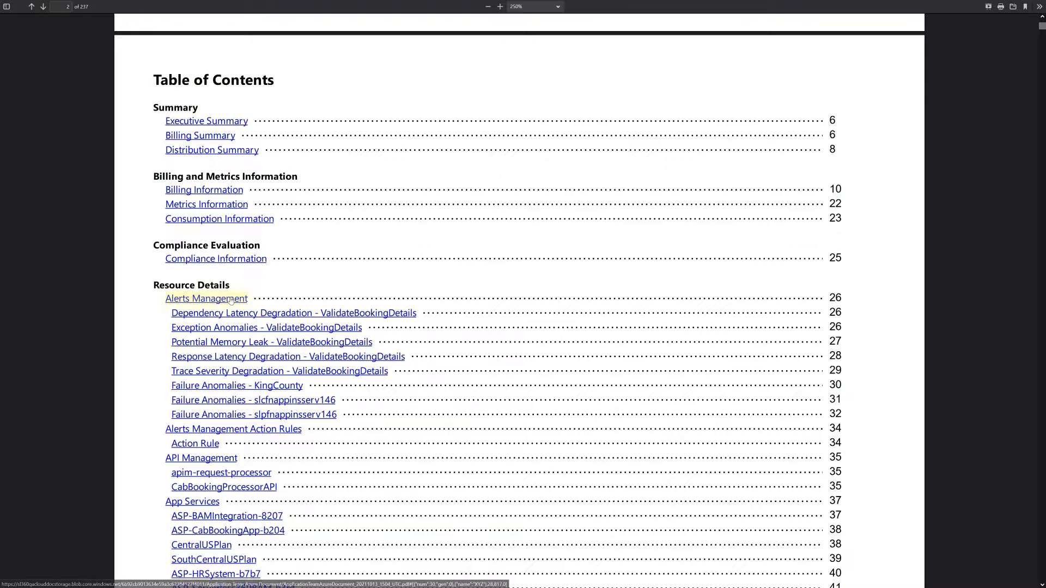
{"action": "scroll", "coordinate": [232, 301], "scroll_direction": "down", "scroll_amount": 2}
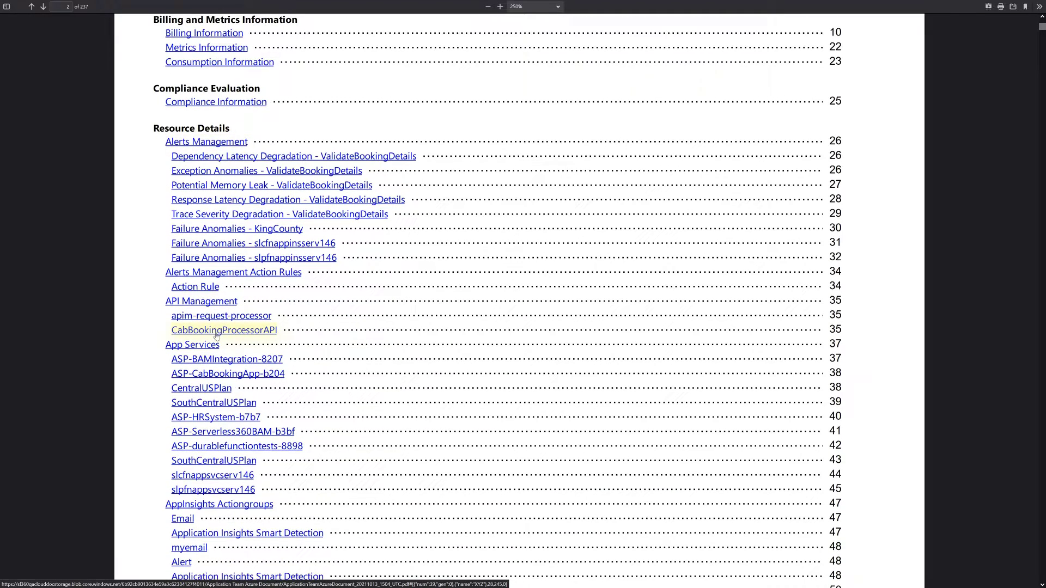
{"action": "left_click", "coordinate": [204, 346]}
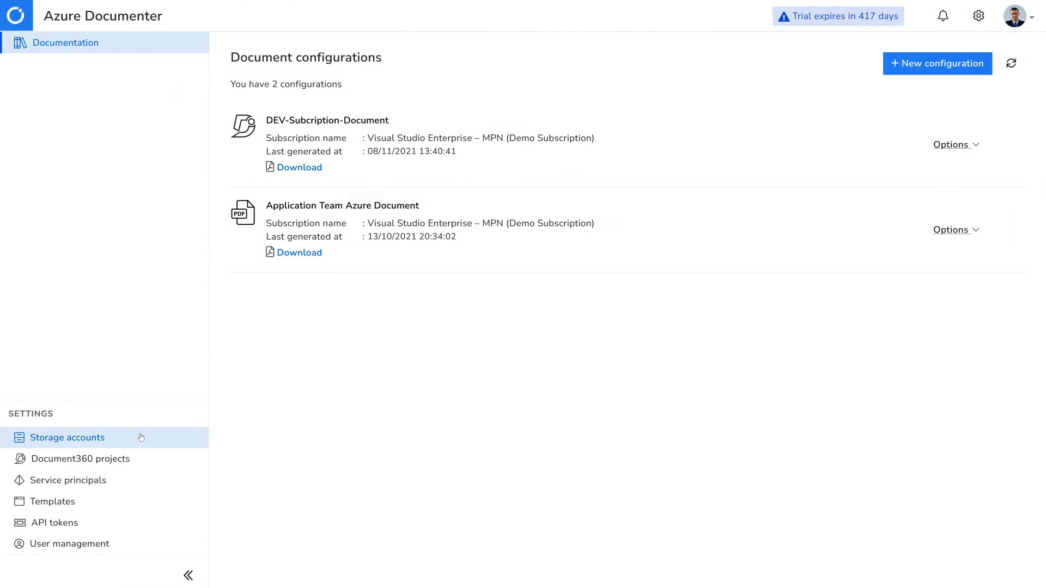
{"action": "left_click", "coordinate": [140, 438]}
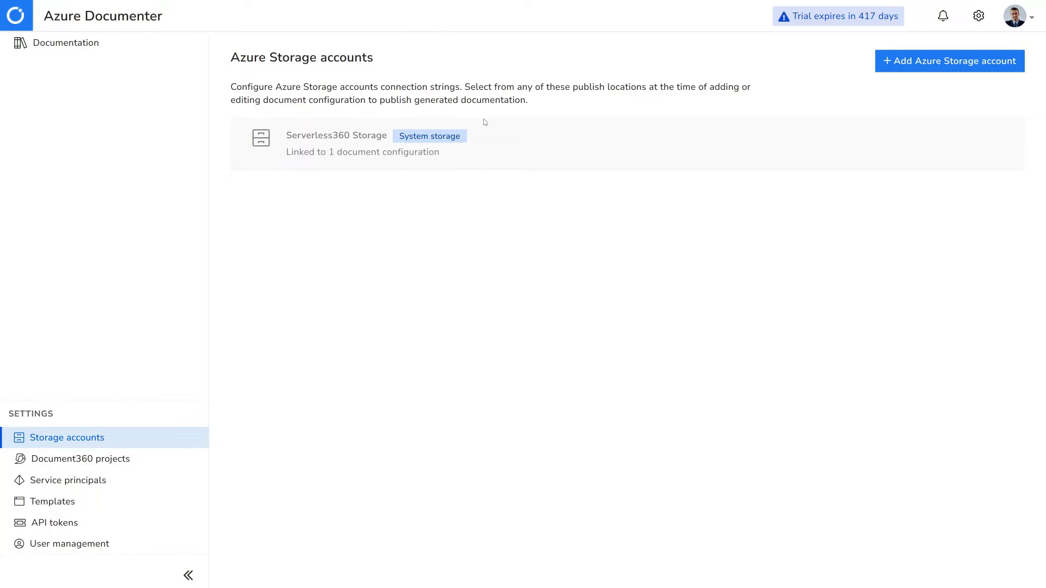
{"action": "left_click", "coordinate": [133, 461]}
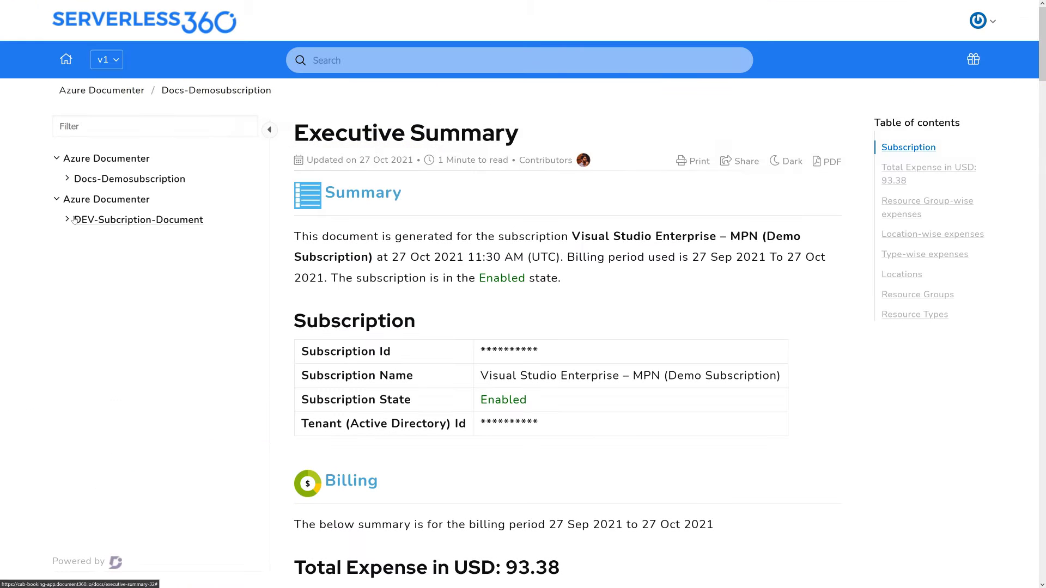
{"action": "left_click_drag", "start_coordinate": [1041, 16], "coordinate": [1038, 72]}
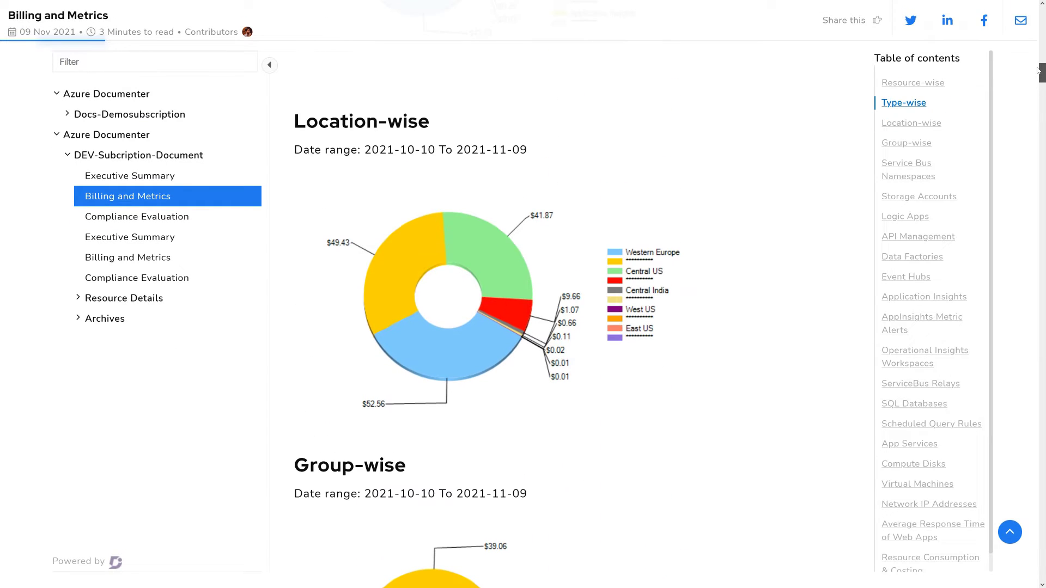
Scroll through the Billing and Metrics cost charts, then view the Team & Security members list
{"action": "left_click_drag", "start_coordinate": [1039, 71], "coordinate": [1039, 106]}
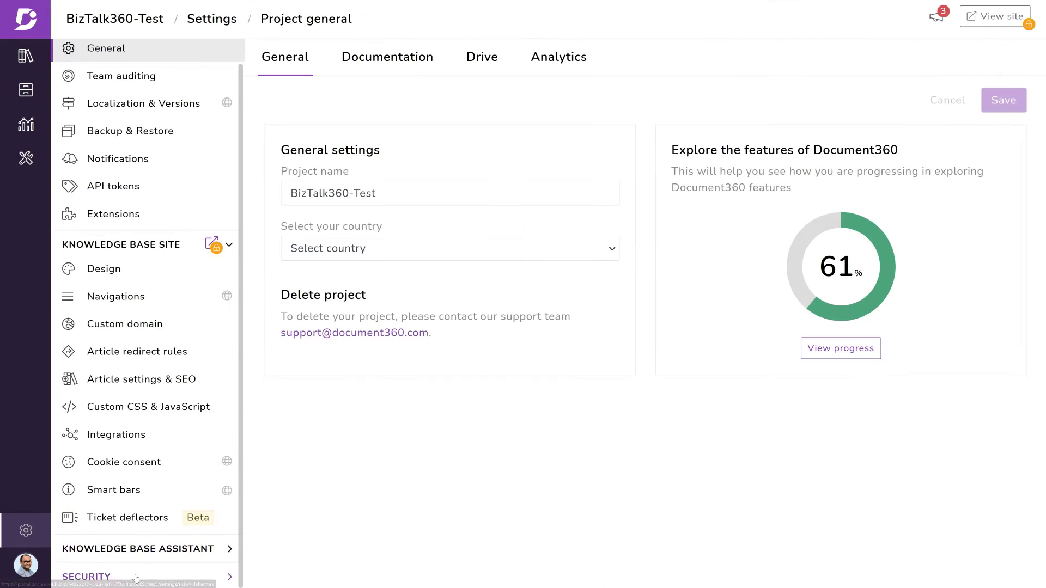
{"action": "left_click", "coordinate": [136, 577]}
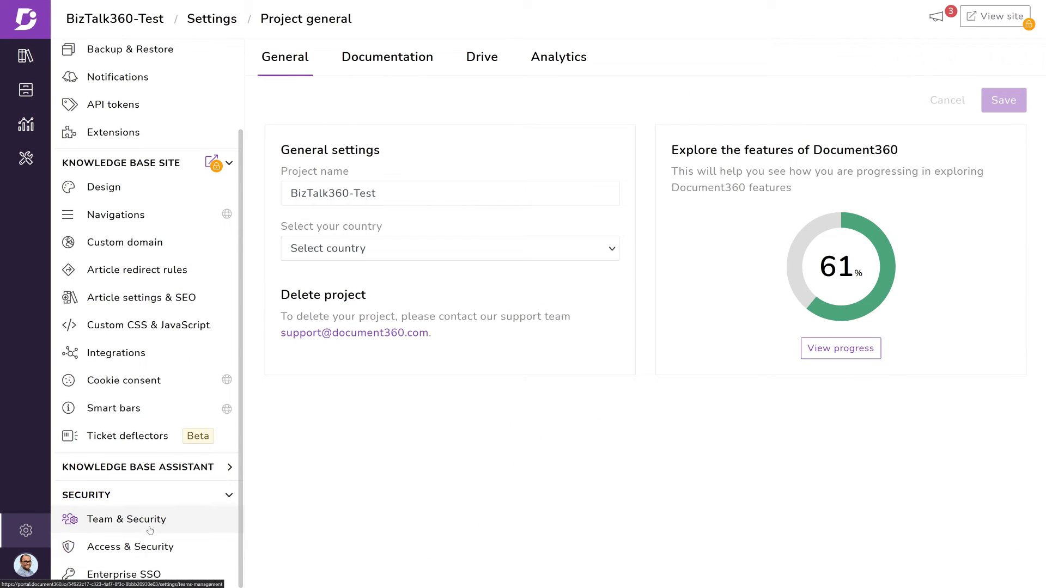
{"action": "left_click", "coordinate": [150, 525]}
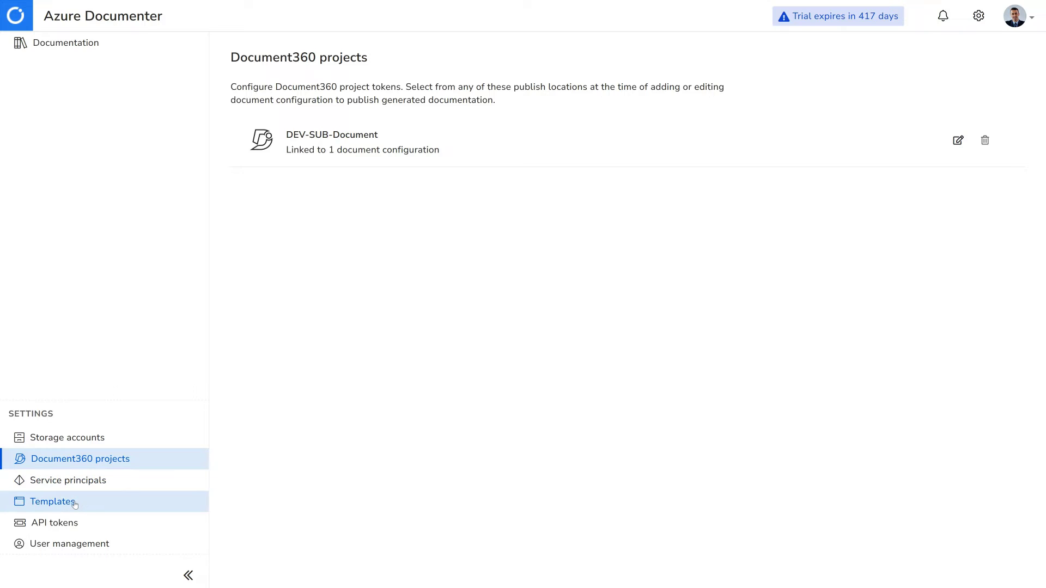
Show the templates list with Executive, Essential, Full and custom Billing Information templates
{"action": "left_click", "coordinate": [98, 506]}
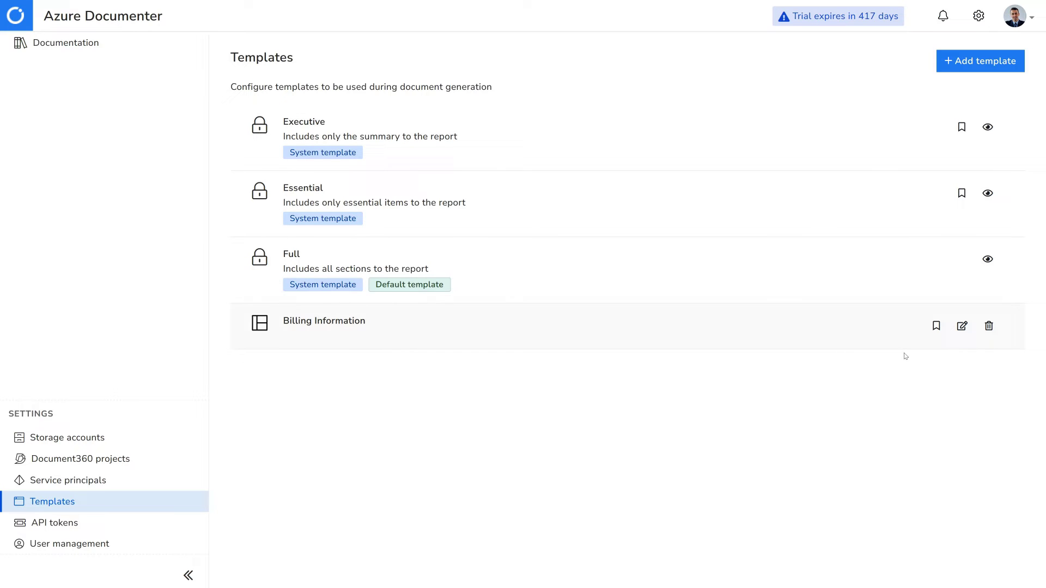
Add a description to the Billing Information template, tick Include billing information, and update it
{"action": "left_click", "coordinate": [962, 327]}
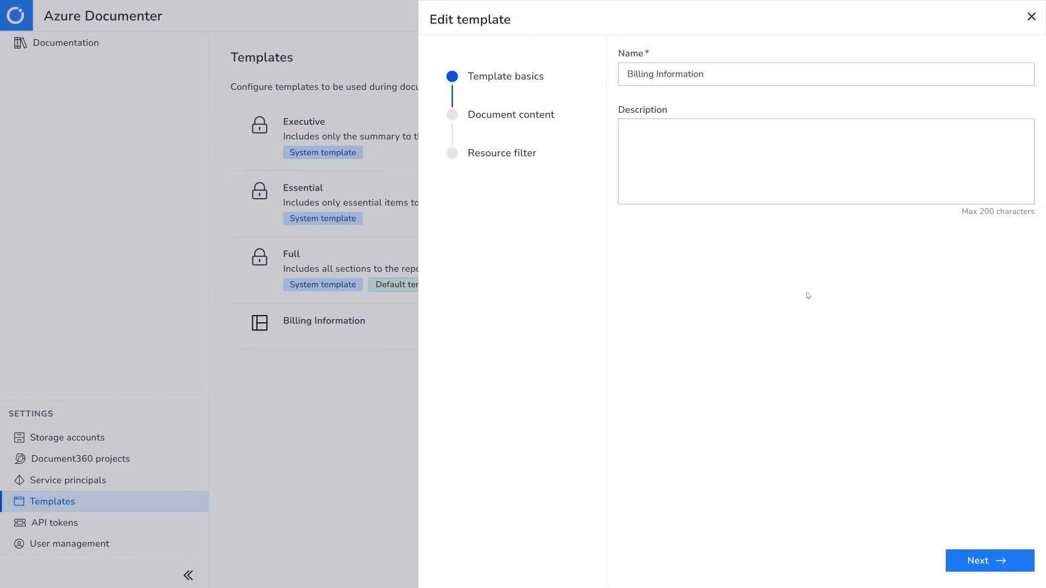
{"action": "key", "text": "Tab"}
{"action": "type", "text": "Azure consumption info to be shared with Azure Admin"}
{"action": "left_click", "coordinate": [953, 558]}
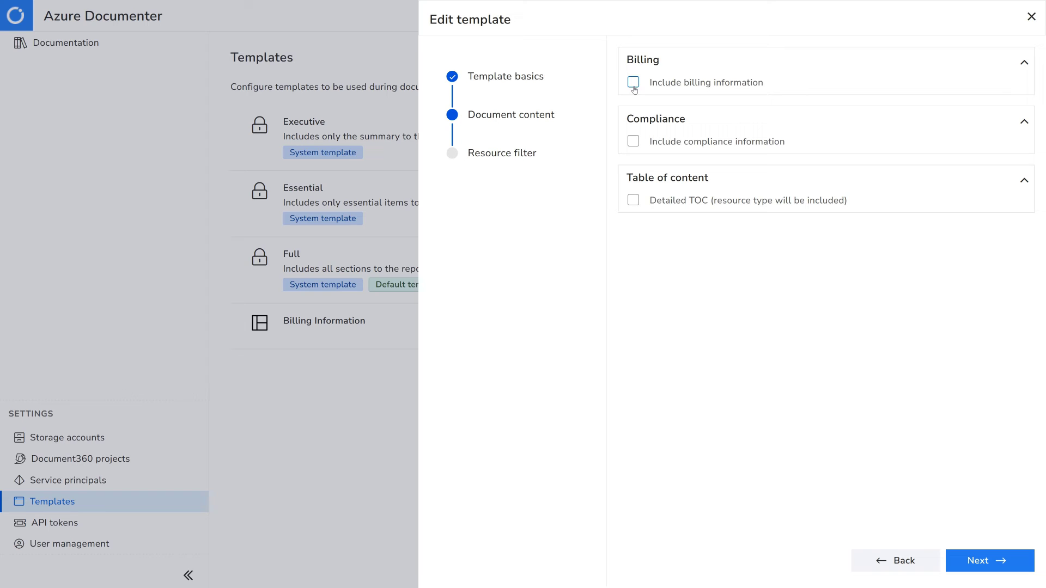
{"action": "left_click", "coordinate": [1003, 554]}
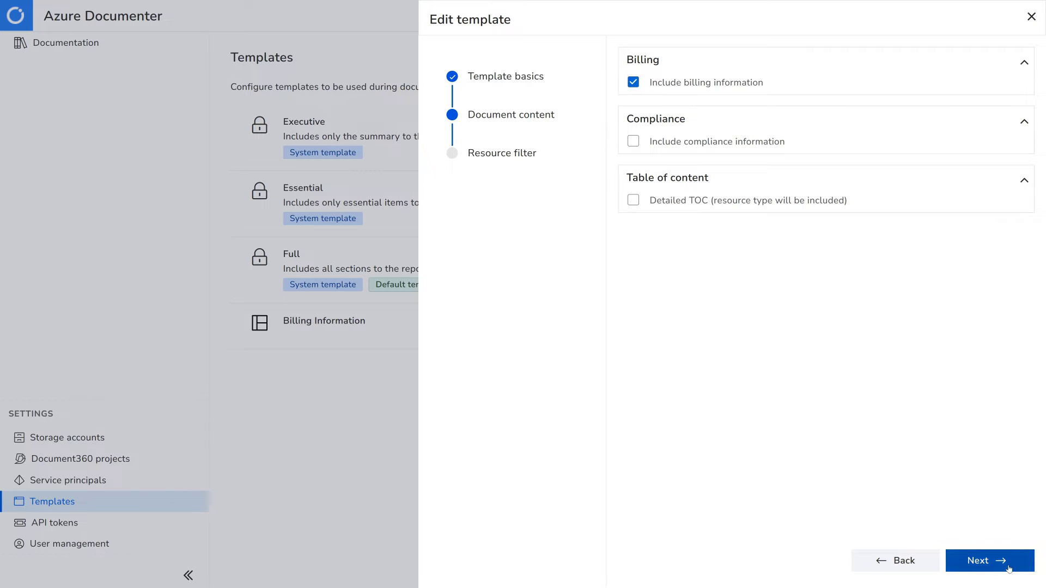
{"action": "mouse_move", "coordinate": [1028, 106]}
{"action": "left_mouse_down"}
{"action": "mouse_move", "coordinate": [1028, 273]}
{"action": "mouse_move", "coordinate": [1009, 401]}
{"action": "left_mouse_up"}
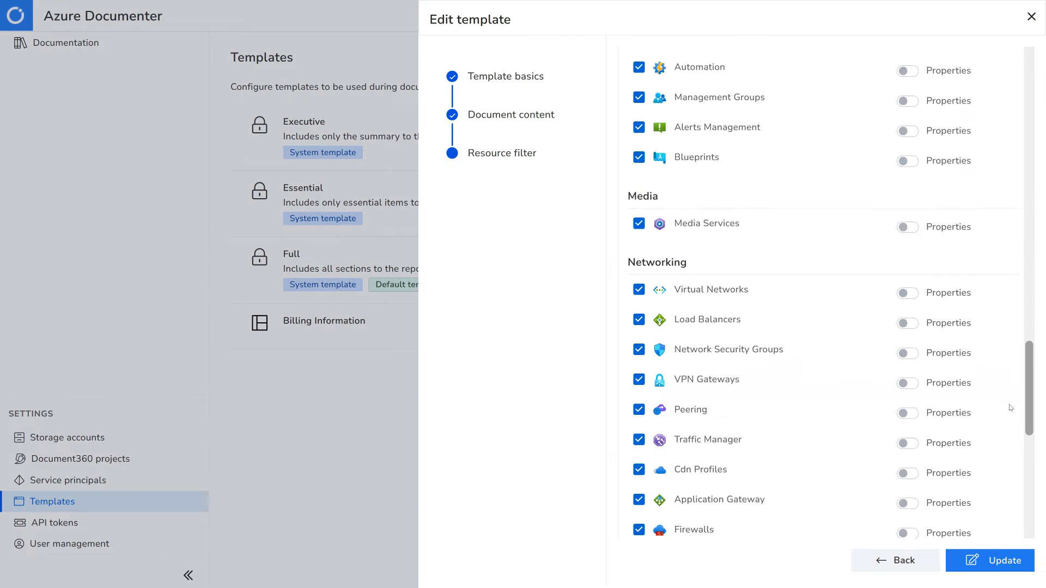
{"action": "left_click", "coordinate": [986, 568]}
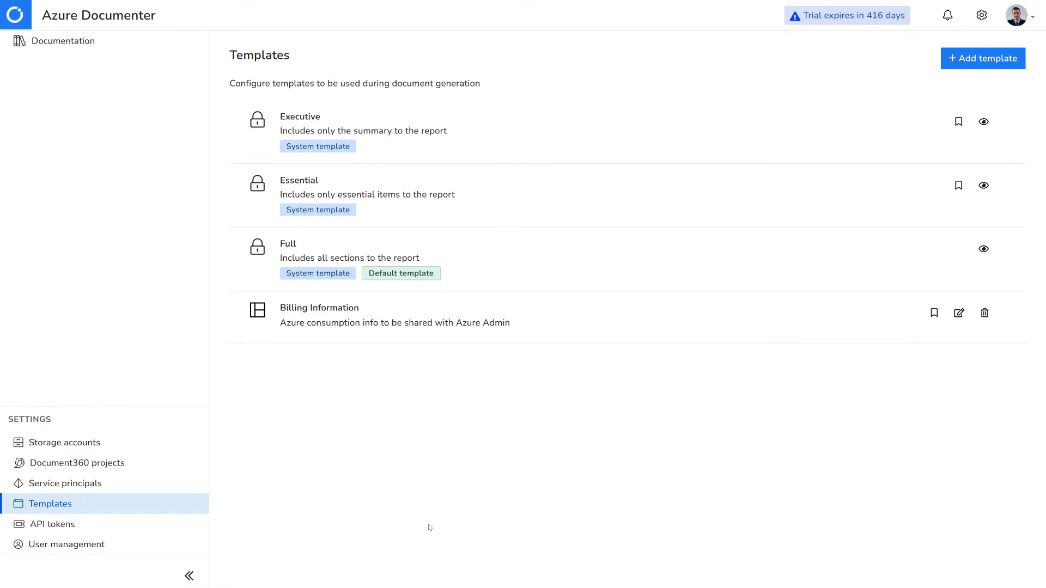
From Docs-INTEGRATE-2021's history, compare the 19/11/2021 and 29/10/2021 snapshots as a PDF
{"action": "left_click", "coordinate": [79, 47]}
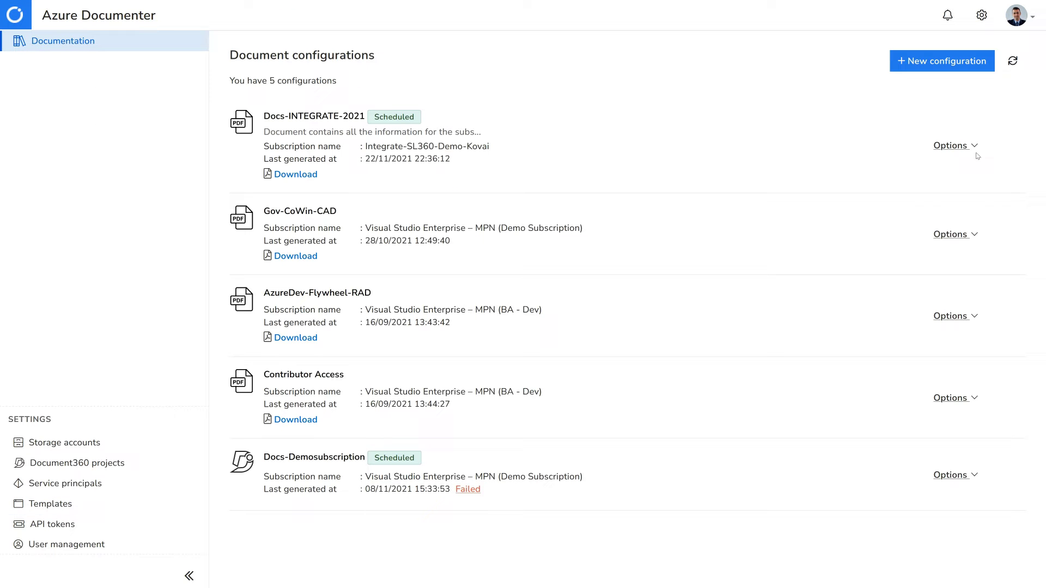
{"action": "left_click", "coordinate": [979, 149]}
{"action": "left_click", "coordinate": [941, 216]}
{"action": "left_click", "coordinate": [601, 201]}
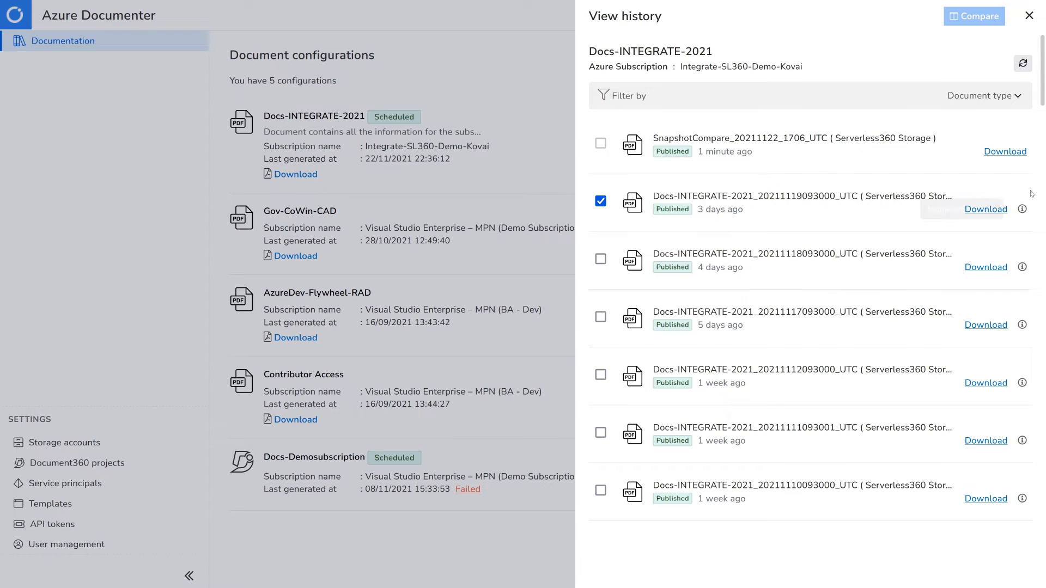
{"action": "scroll", "coordinate": [809, 285], "scroll_direction": "down", "scroll_amount": 5}
{"action": "left_click", "coordinate": [600, 317]}
{"action": "left_click", "coordinate": [983, 18]}
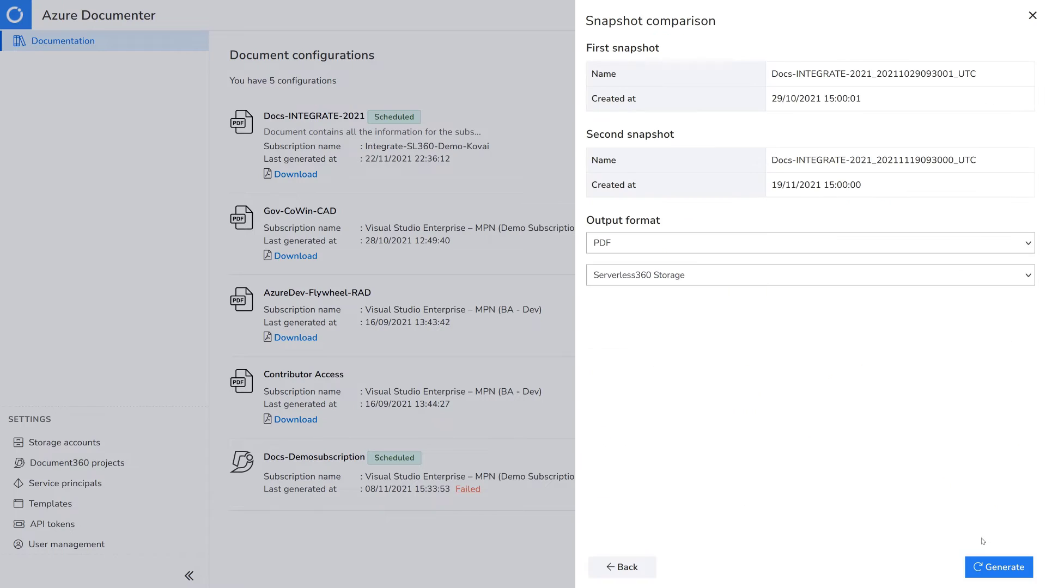
{"action": "left_click", "coordinate": [998, 567]}
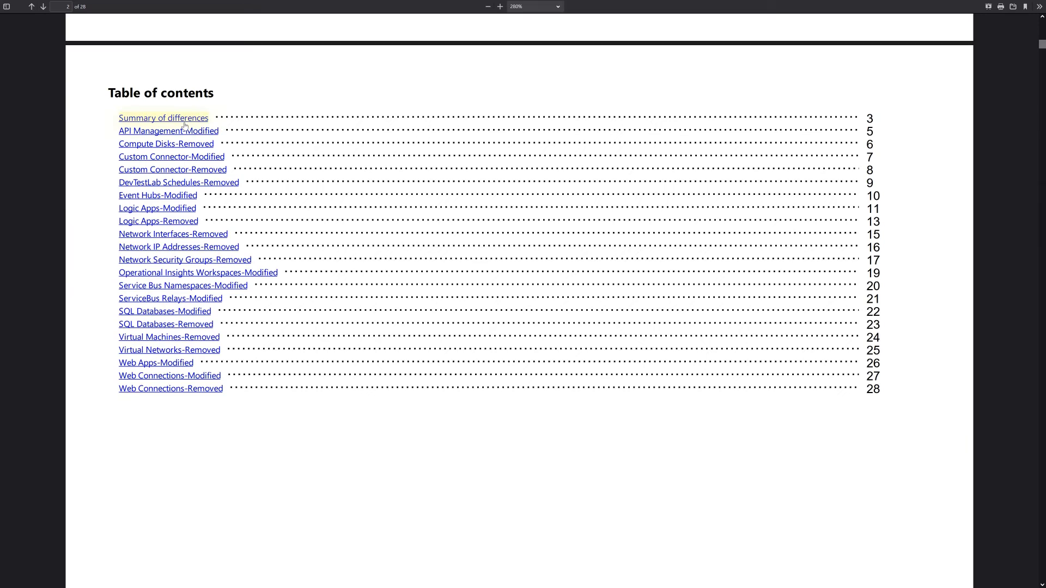
Jump to the comparison PDF's Summary of differences and read down to Web Connections-Removed
{"action": "left_click", "coordinate": [184, 120]}
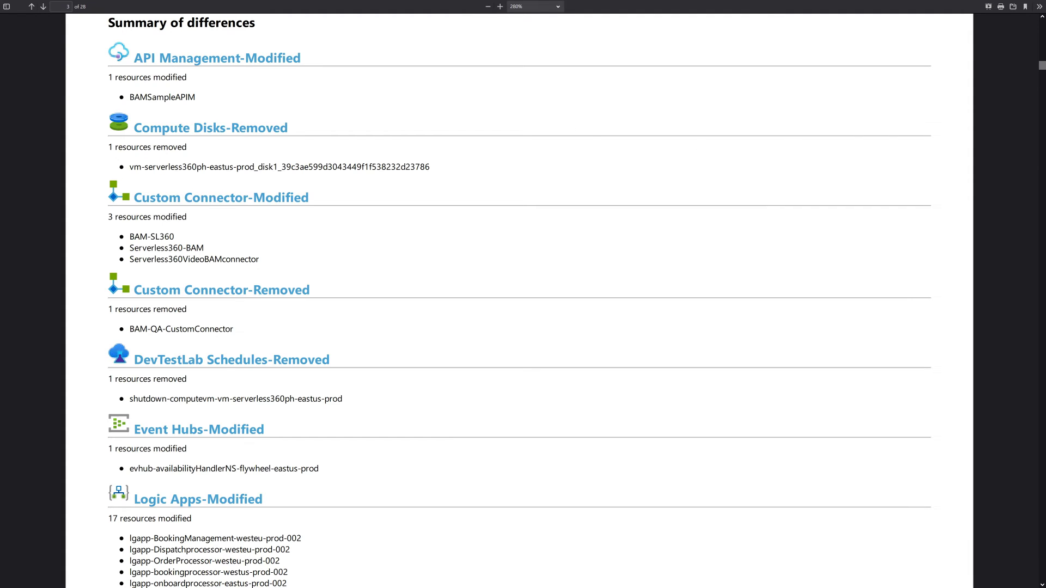
{"action": "scroll", "coordinate": [1042, 69], "scroll_direction": "down", "scroll_amount": 2}
{"action": "scroll", "coordinate": [1041, 70], "scroll_direction": "down", "scroll_amount": 1}
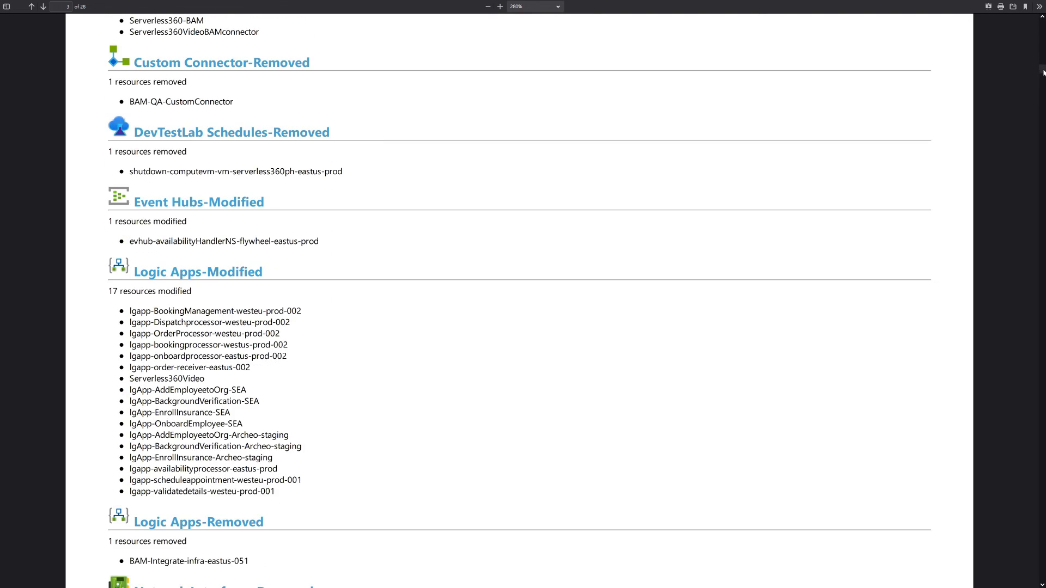
{"action": "scroll", "coordinate": [1041, 69], "scroll_direction": "down", "scroll_amount": 1}
{"action": "scroll", "coordinate": [1043, 74], "scroll_direction": "down", "scroll_amount": 1}
{"action": "scroll", "coordinate": [1042, 74], "scroll_direction": "down", "scroll_amount": 1}
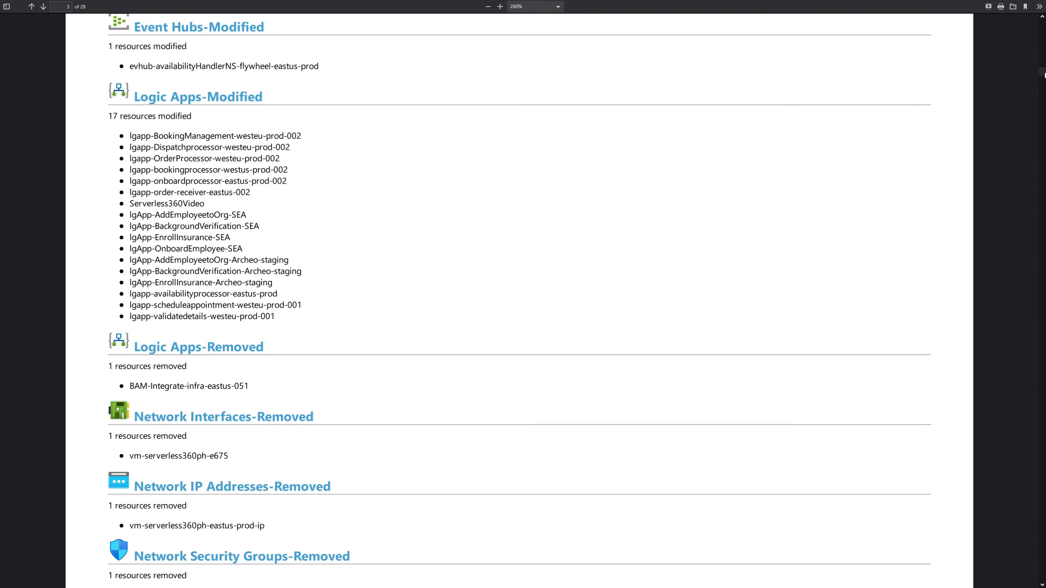
{"action": "scroll", "coordinate": [1043, 74], "scroll_direction": "down", "scroll_amount": 2}
{"action": "scroll", "coordinate": [1043, 77], "scroll_direction": "down", "scroll_amount": 1}
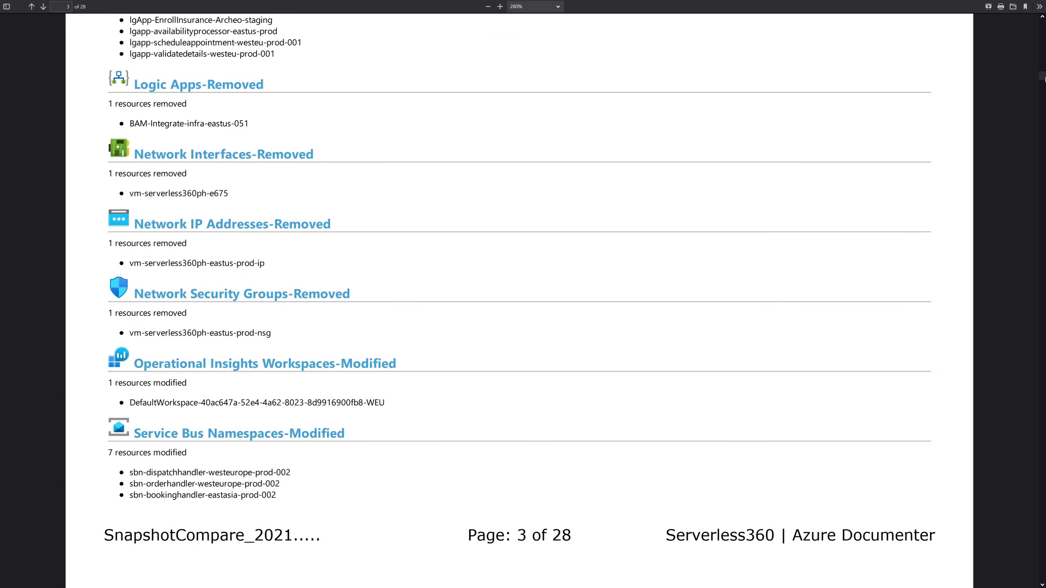
{"action": "scroll", "coordinate": [1044, 78], "scroll_direction": "down", "scroll_amount": 3}
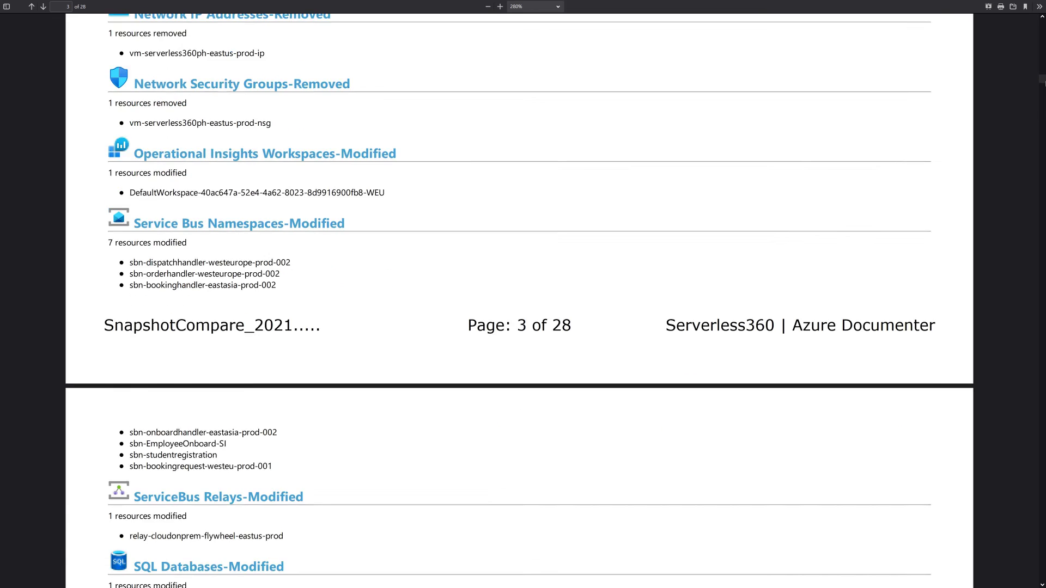
{"action": "scroll", "coordinate": [1043, 77], "scroll_direction": "down", "scroll_amount": 2}
{"action": "scroll", "coordinate": [1043, 78], "scroll_direction": "down", "scroll_amount": 2}
{"action": "scroll", "coordinate": [1042, 77], "scroll_direction": "down", "scroll_amount": 1}
{"action": "scroll", "coordinate": [1044, 78], "scroll_direction": "down", "scroll_amount": 2}
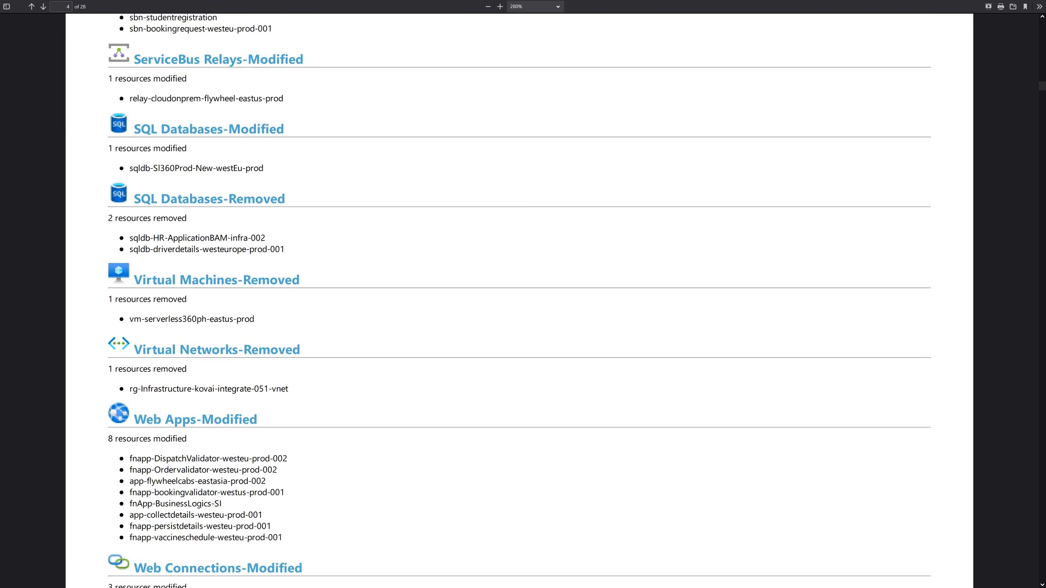
{"action": "scroll", "coordinate": [1044, 78], "scroll_direction": "down", "scroll_amount": 3}
{"action": "scroll", "coordinate": [1044, 78], "scroll_direction": "down", "scroll_amount": 3}
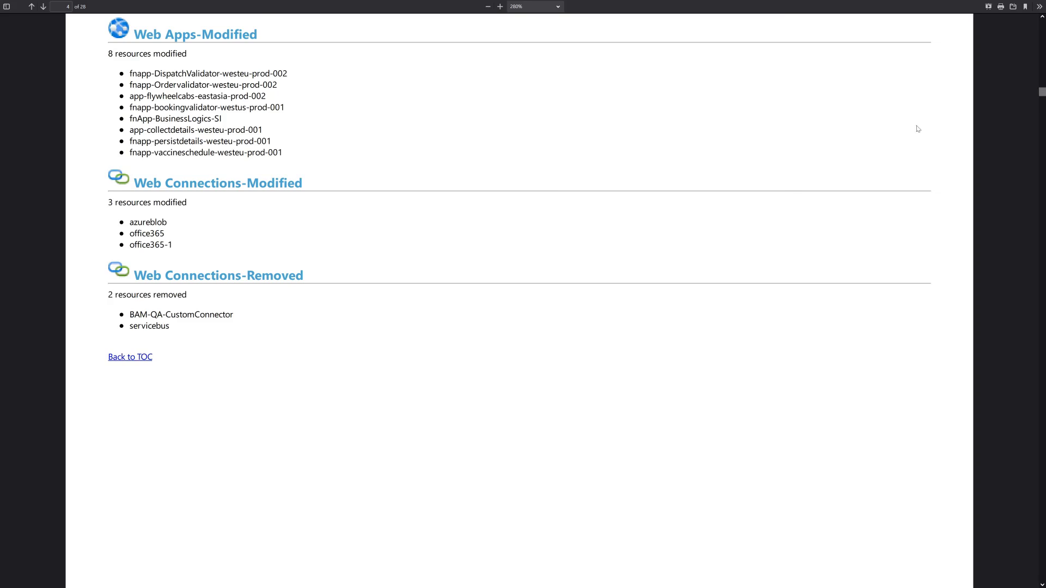